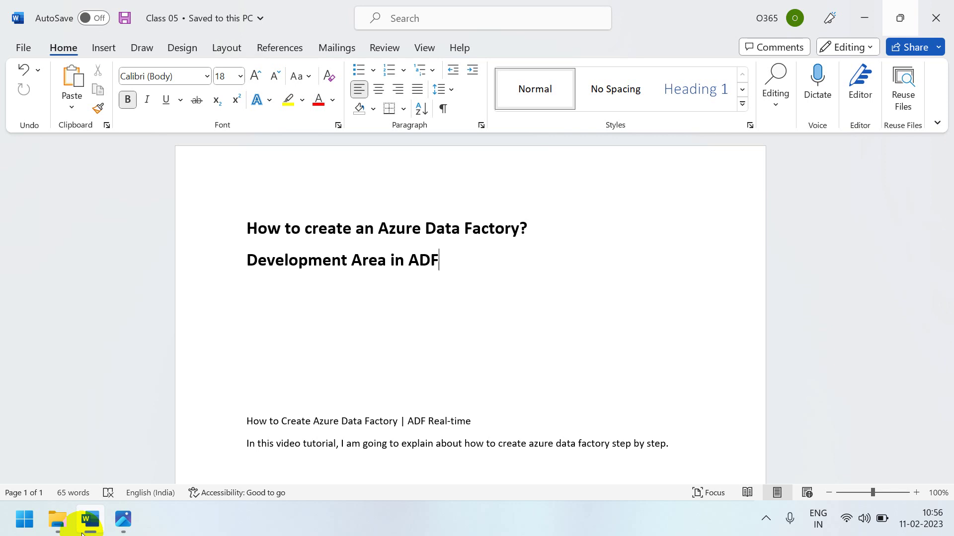
- Switch to Google Chrome, open the Azure portal at portal.azure.com and dismiss the remaining-credit notification
key("super+d")
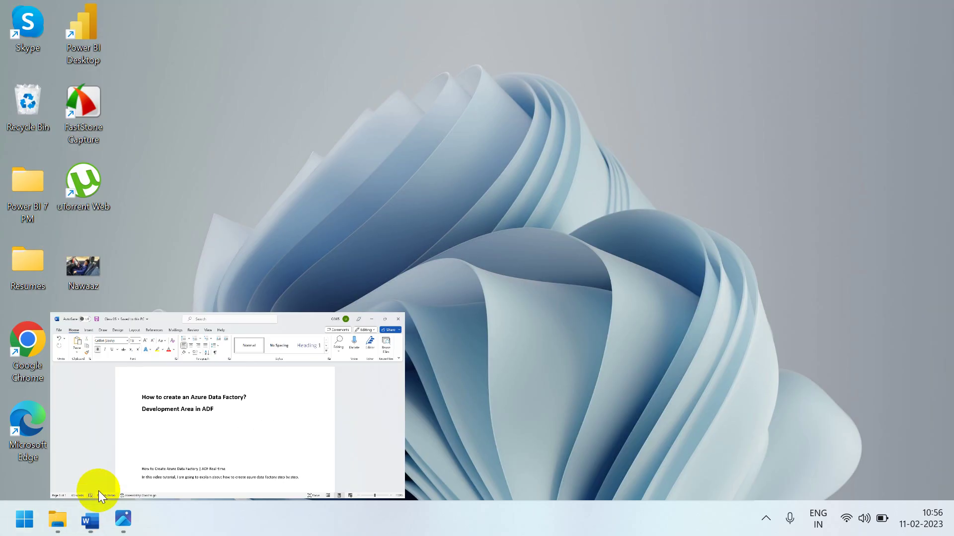
double_click(27, 339)
type("po")
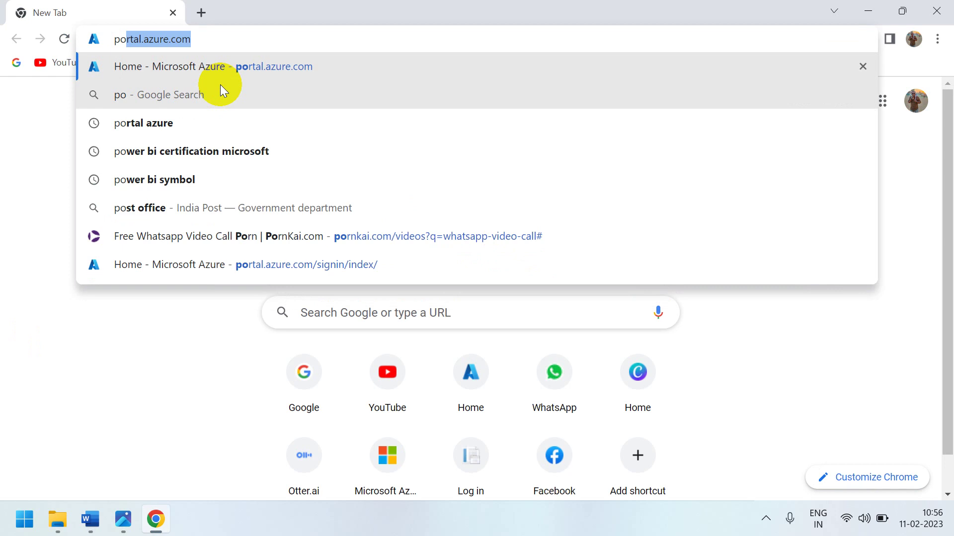
type("r")
key("Return")
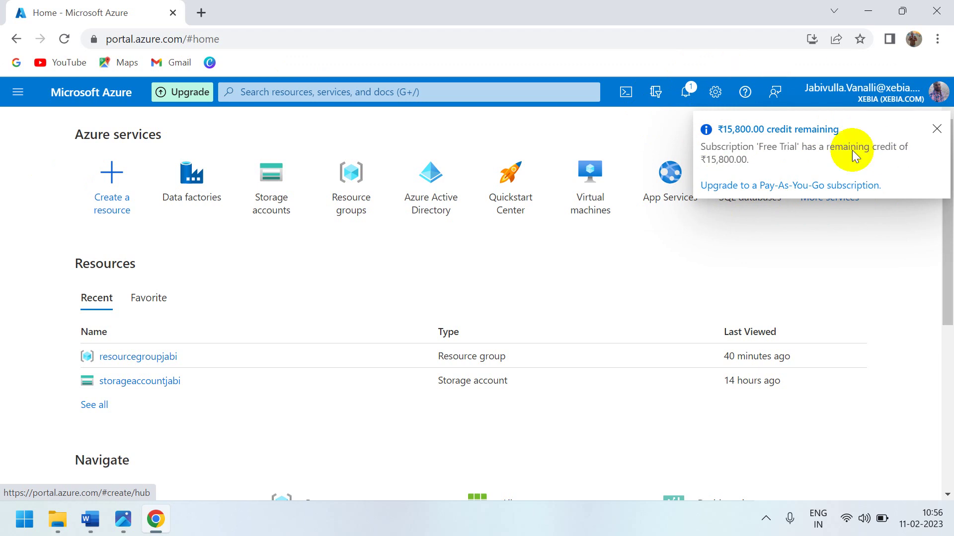
left_click(937, 129)
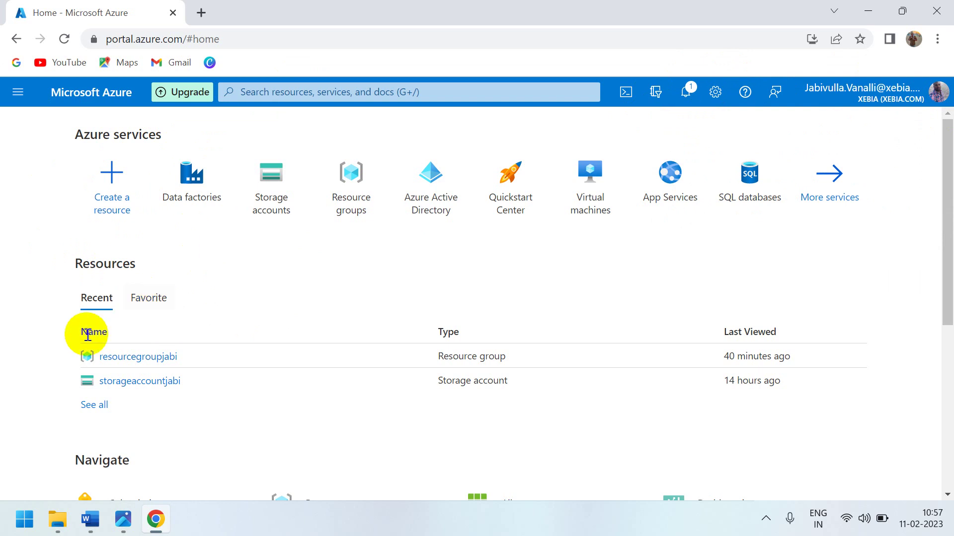
- View the full list of recent resources and return to the portal home page
left_click(94, 405)
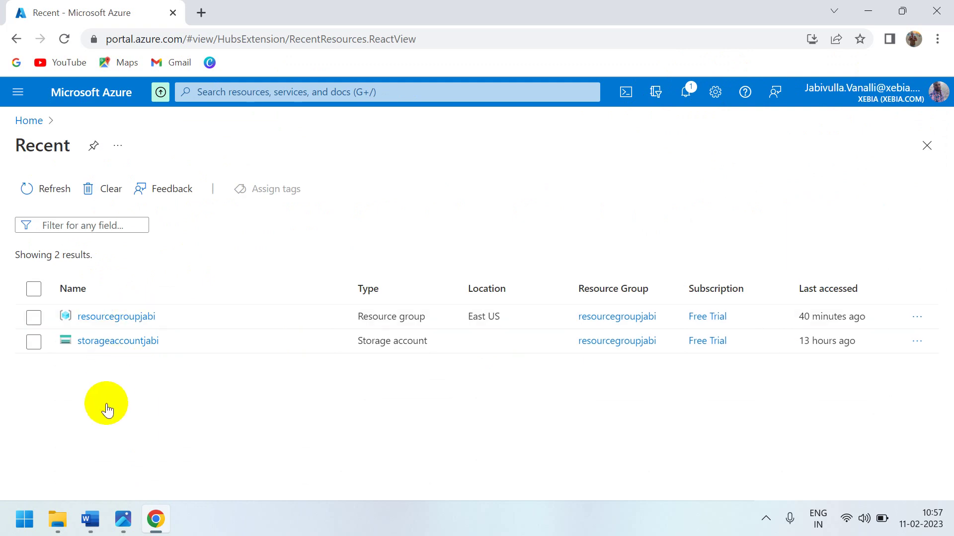
left_click(28, 121)
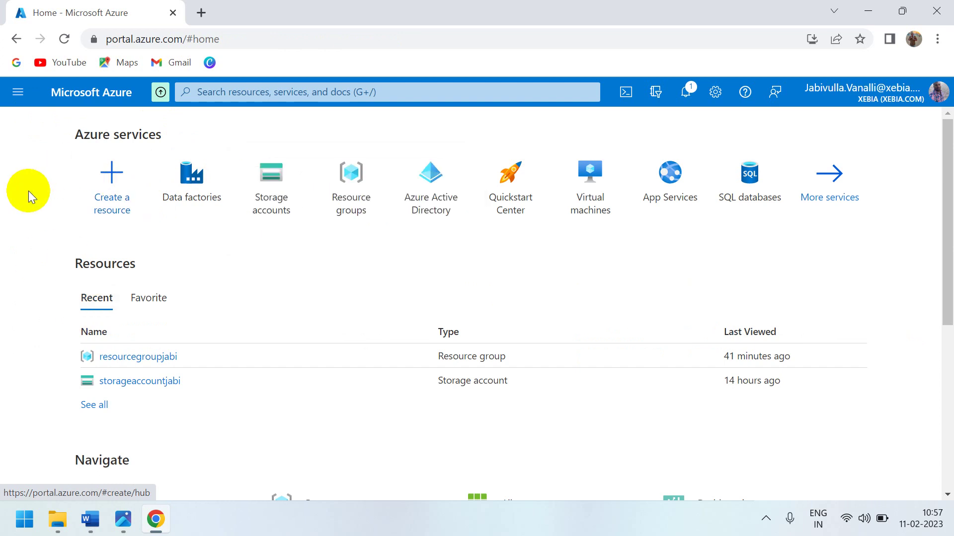
- Look up Microsoft's Data Factory service in the marketplace through resource creation, and return to the home page
left_click(114, 187)
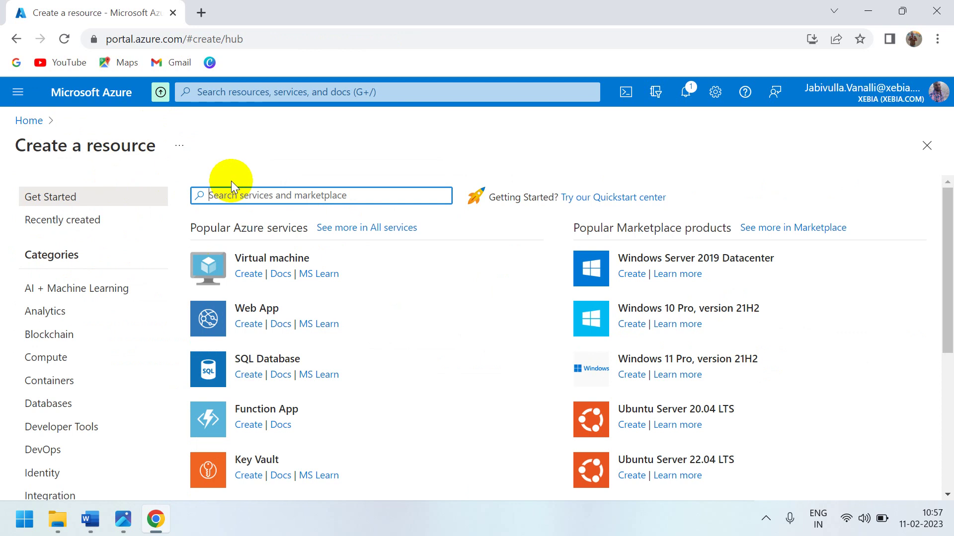
type("data f")
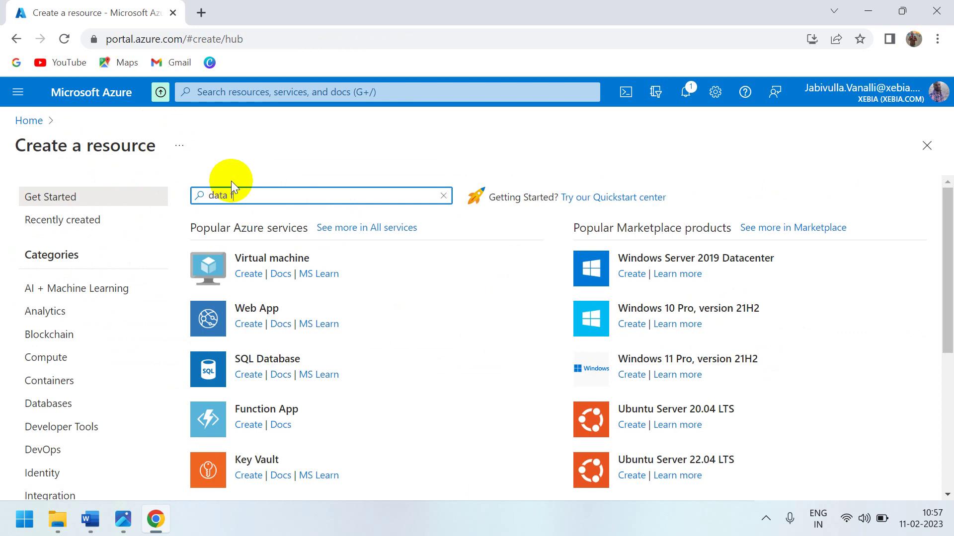
type("ac")
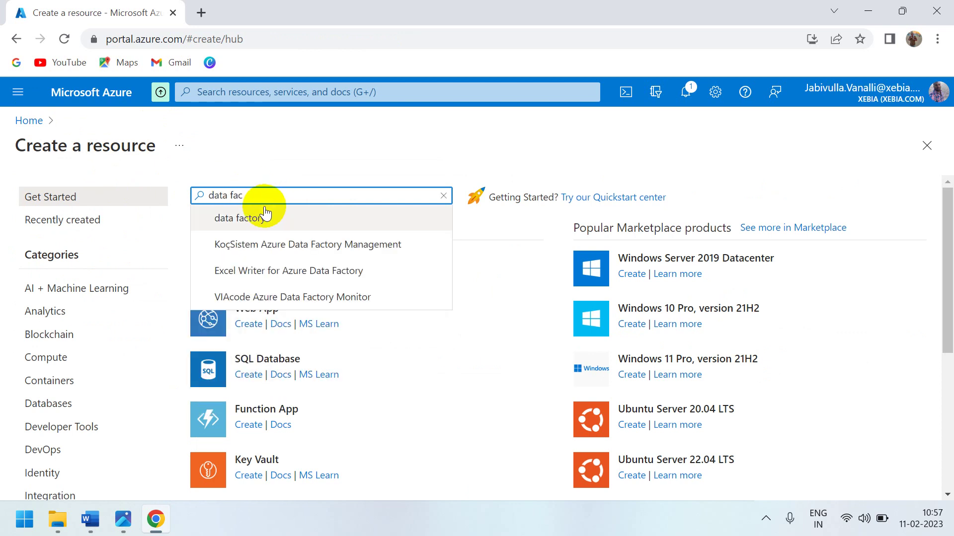
left_click(257, 214)
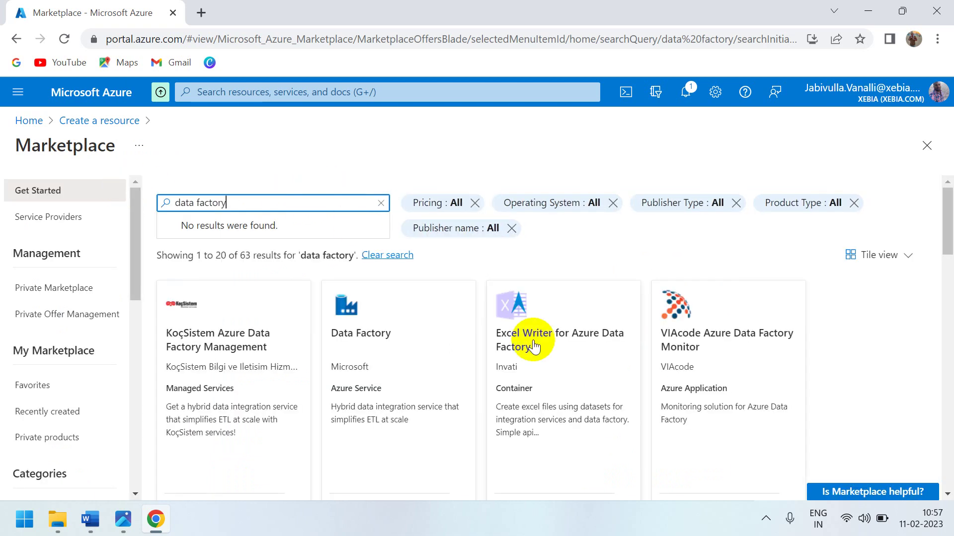
left_click(349, 303)
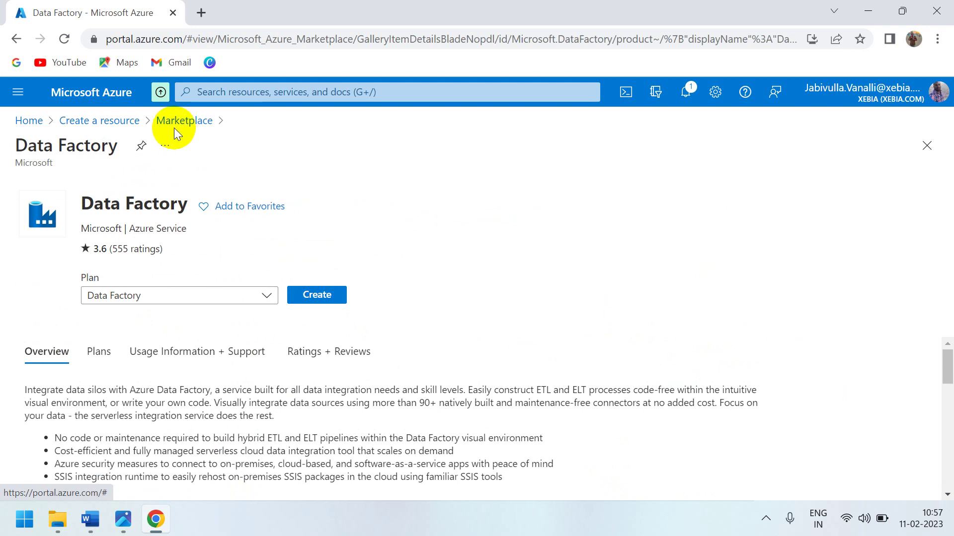
left_click(29, 120)
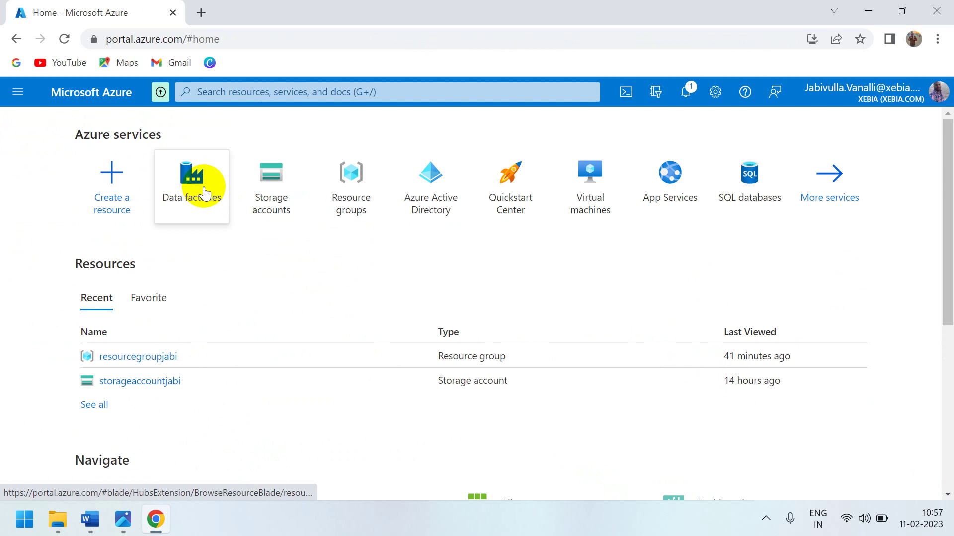
- Open the Data factories service and start creating a new data factory
mouse_move(201, 193)
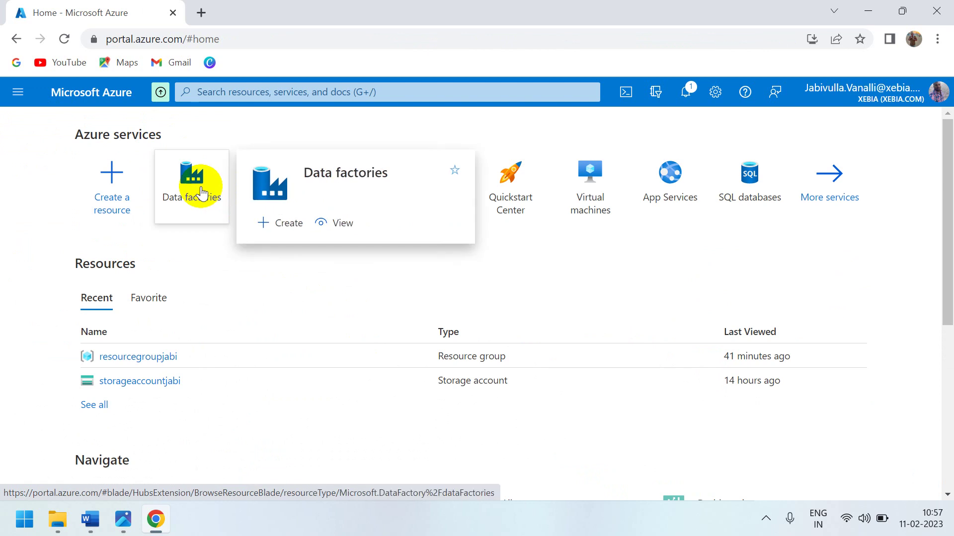
left_click(201, 188)
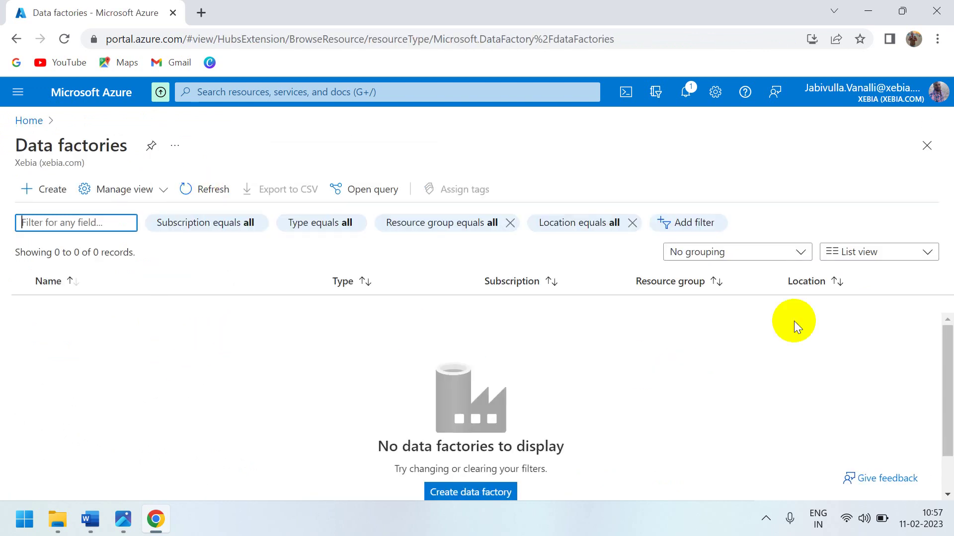
left_click_drag(950, 348, 950, 408)
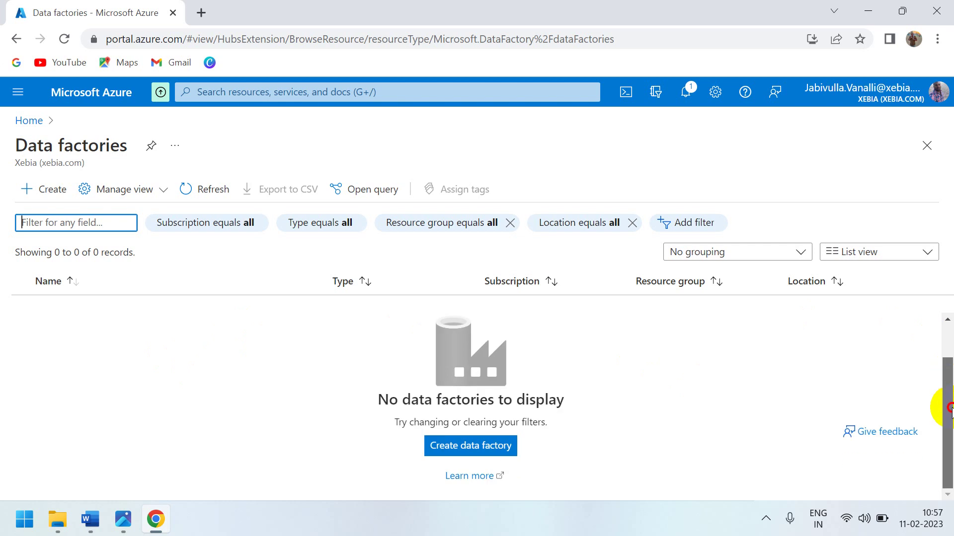
left_click(382, 398)
left_click_drag(383, 398, 590, 411)
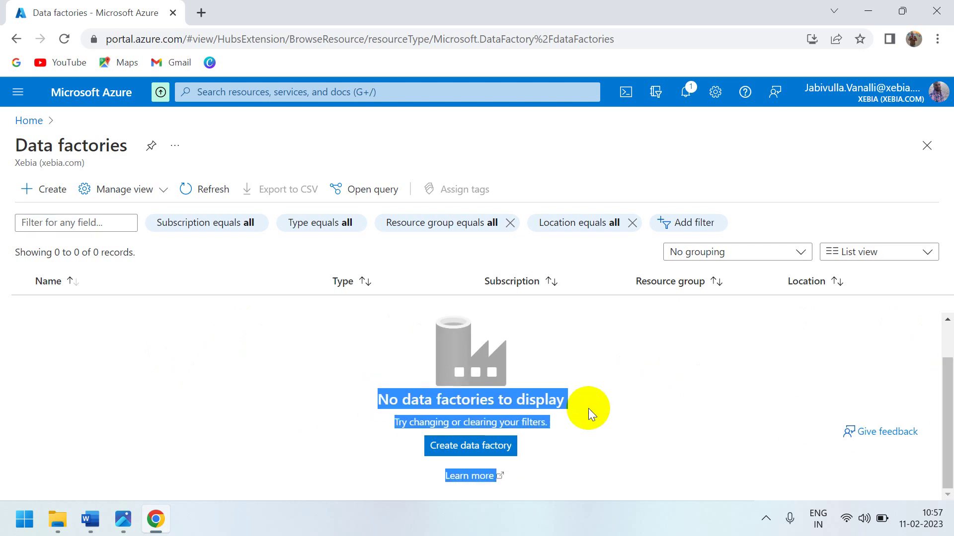
left_click(277, 385)
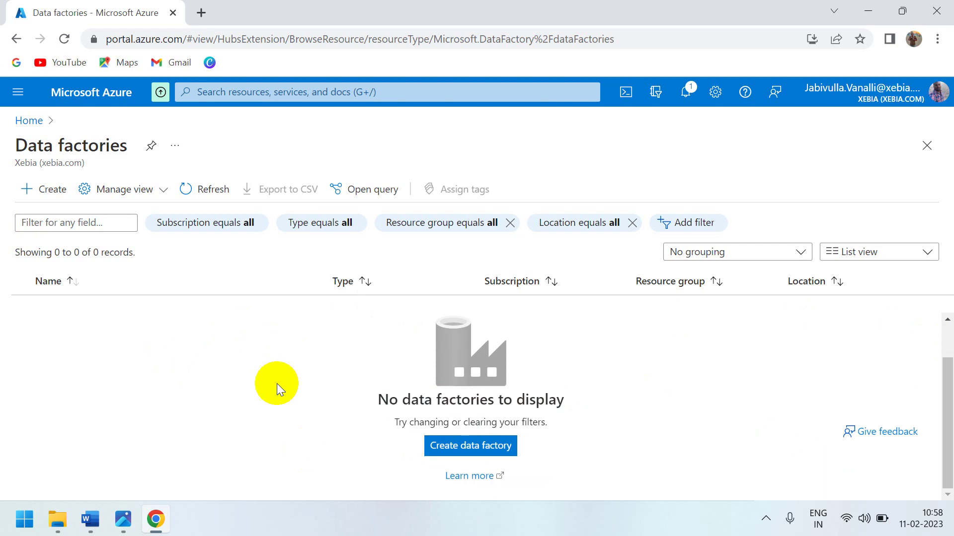
left_click(456, 449)
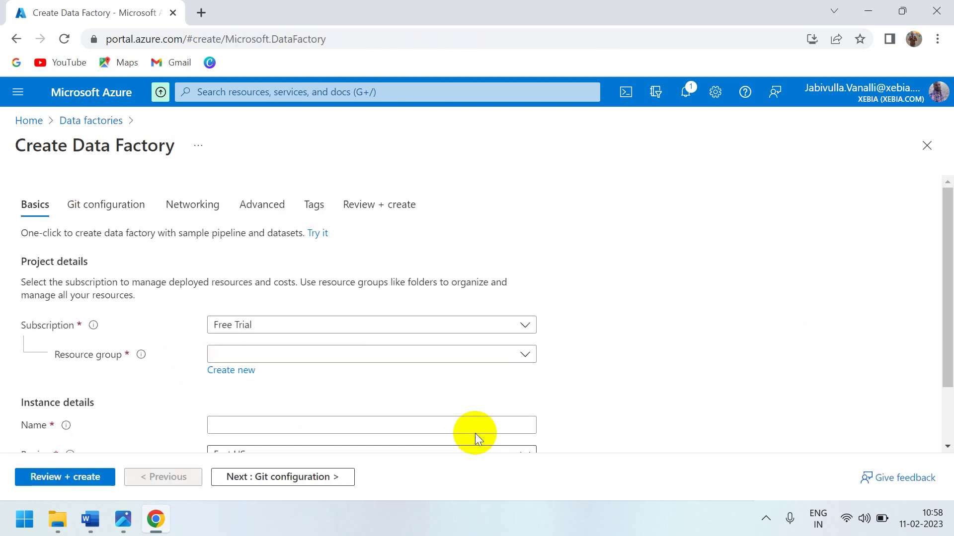
- Assign the new data factory to the existing resource group resourcegroupjabi
left_click_drag(951, 226, 950, 332)
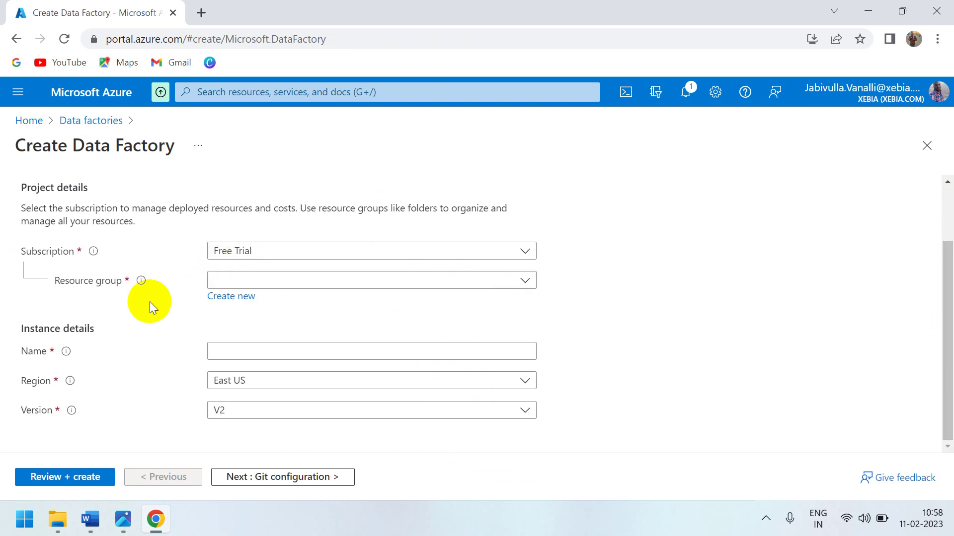
left_click(525, 281)
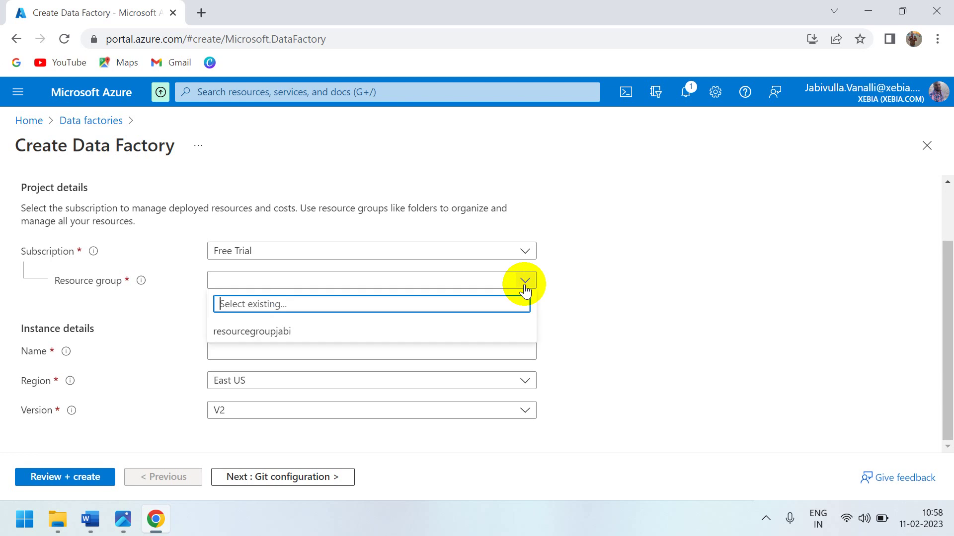
left_click(247, 340)
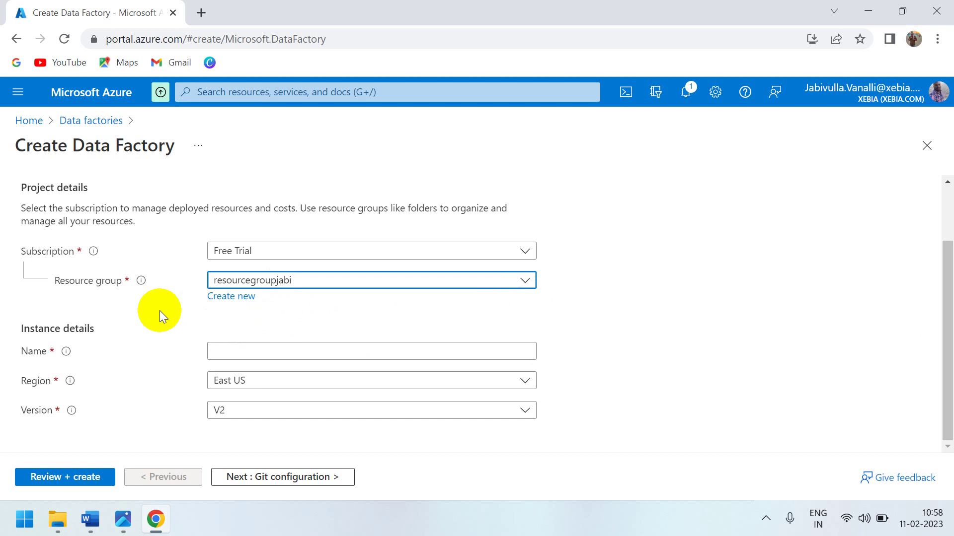
- Name the data factory adfjabi and review the available regions without choosing another one
left_click(227, 345)
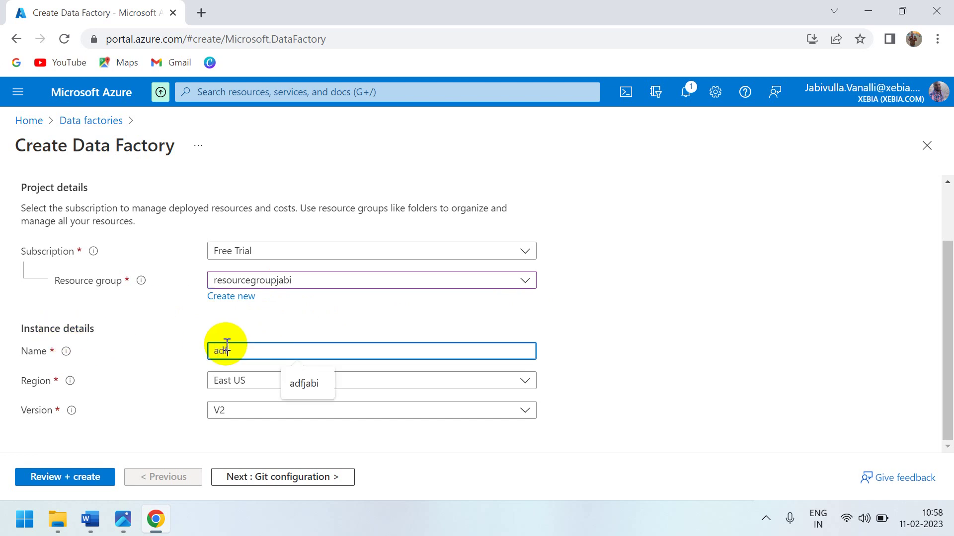
type("adfjabi")
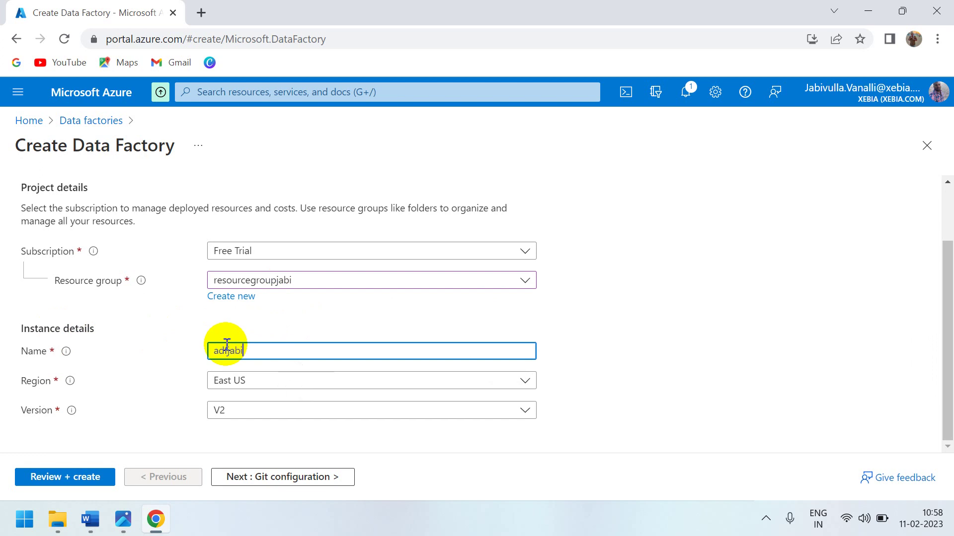
left_click(602, 351)
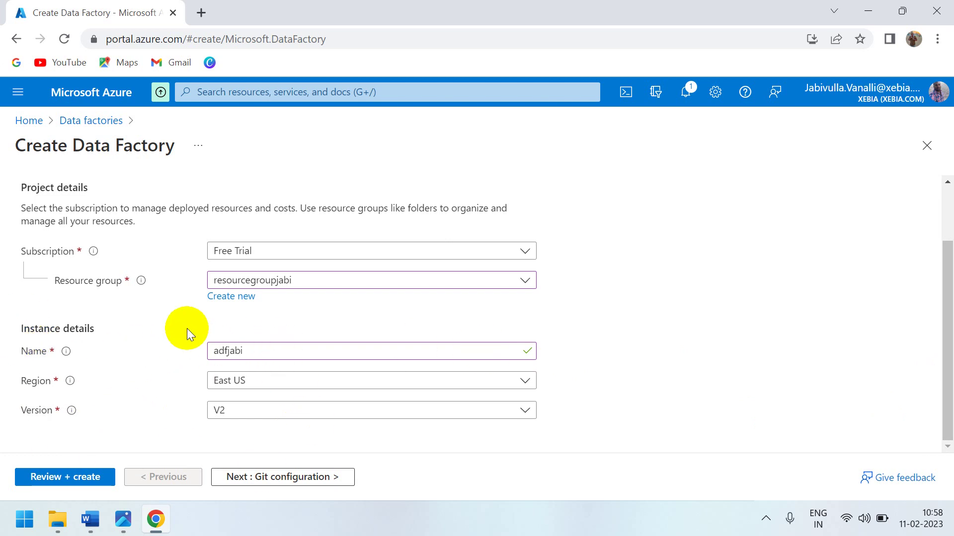
left_click(520, 381)
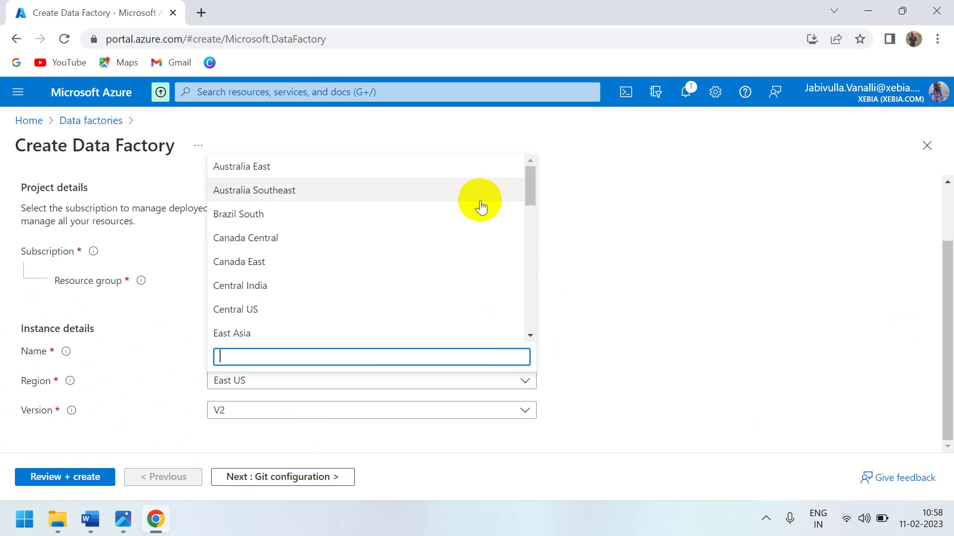
left_click(663, 299)
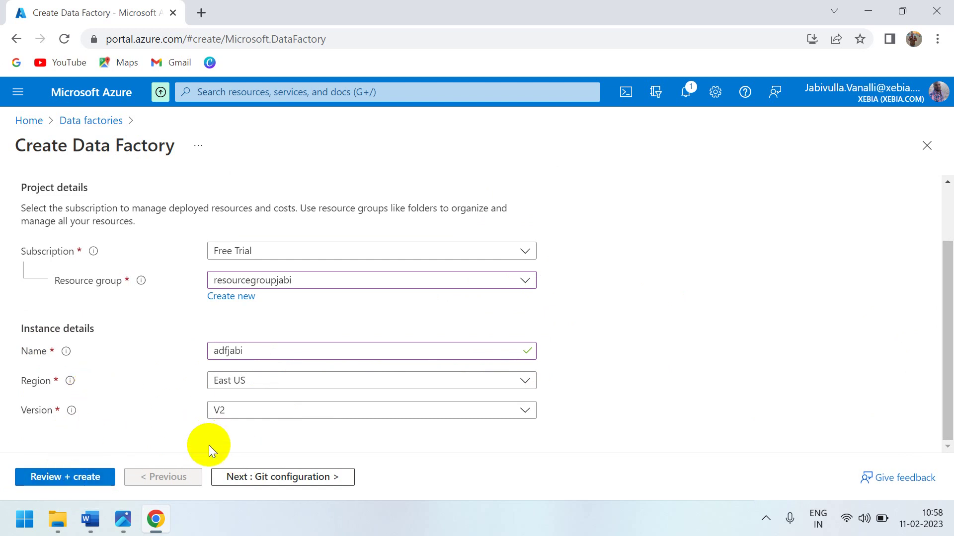
- Advance past the Git configuration and enable Managed Virtual Network on the default AutoResolveIntegrationRuntime in the networking settings
left_click(273, 478)
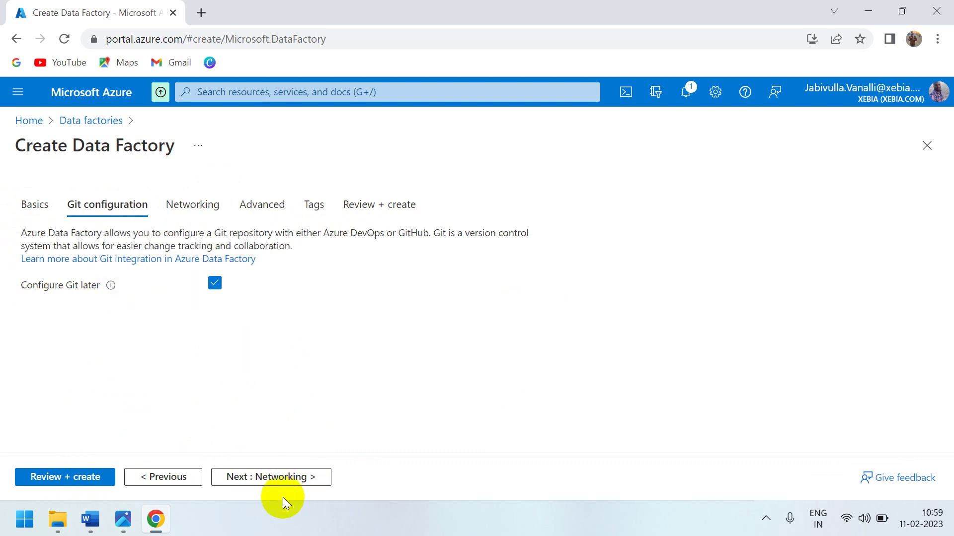
left_click(273, 484)
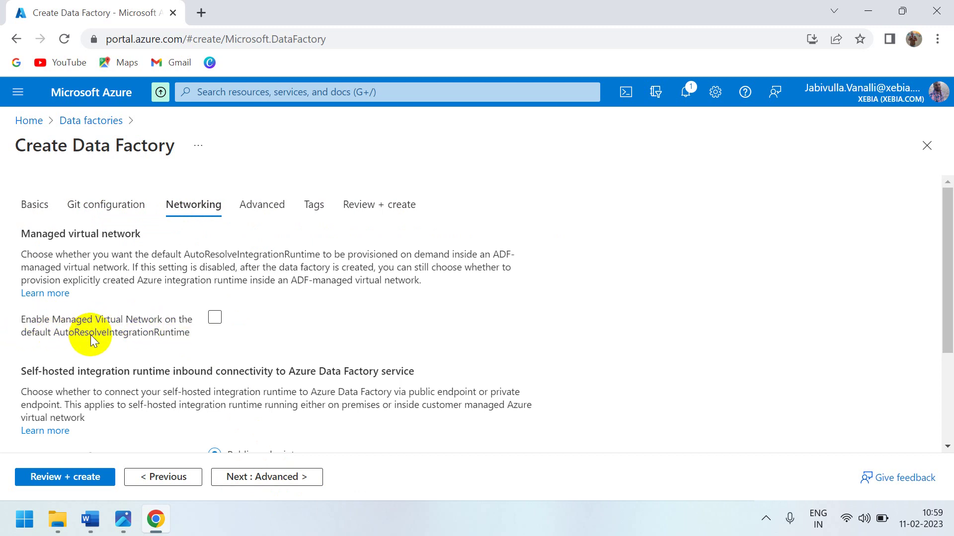
left_click(215, 318)
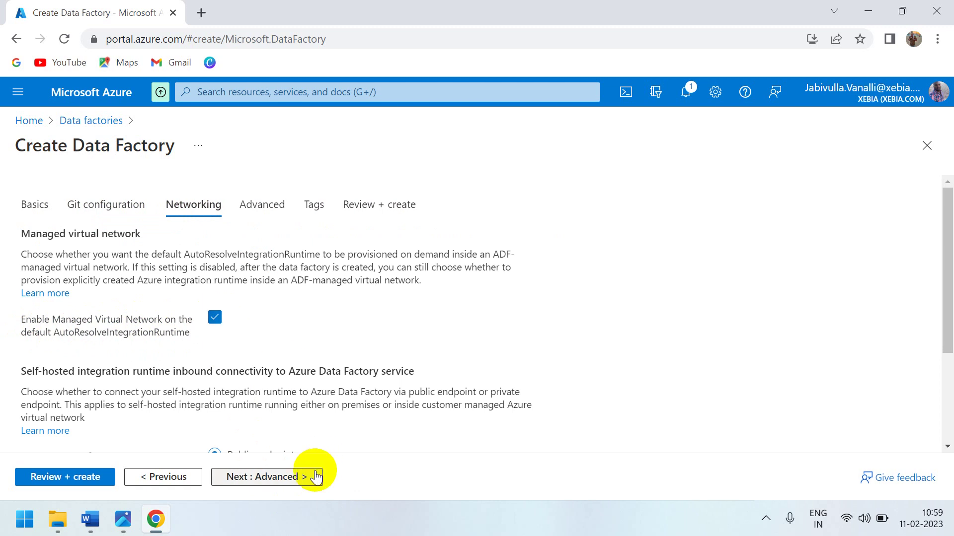
- Skip the customer-managed key encryption settings and add a tag named adf with the value 1
left_click(261, 478)
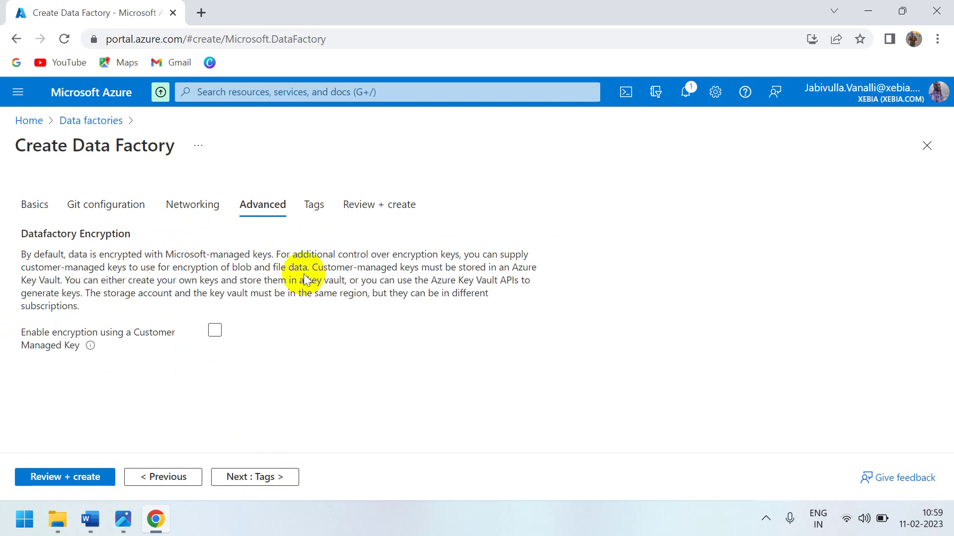
left_click(256, 485)
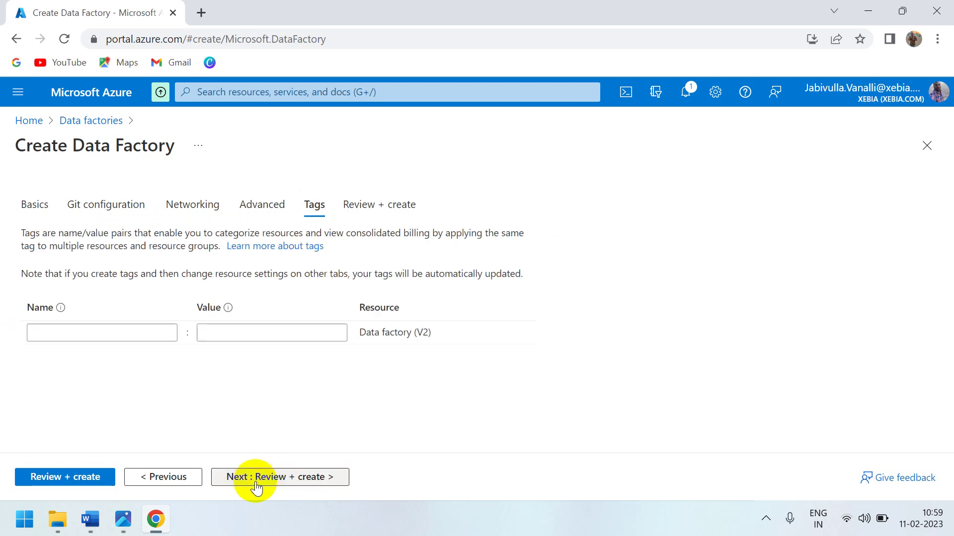
left_click(132, 334)
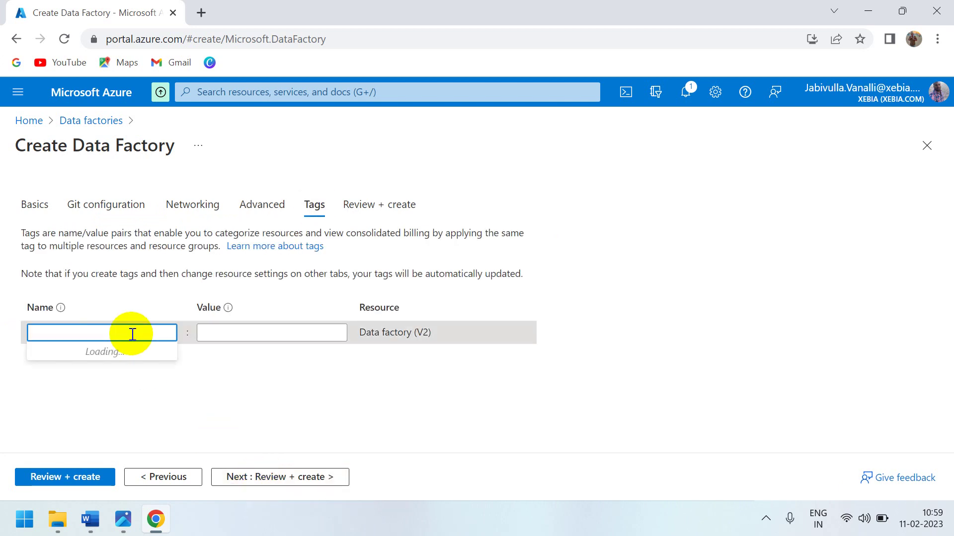
type("adf")
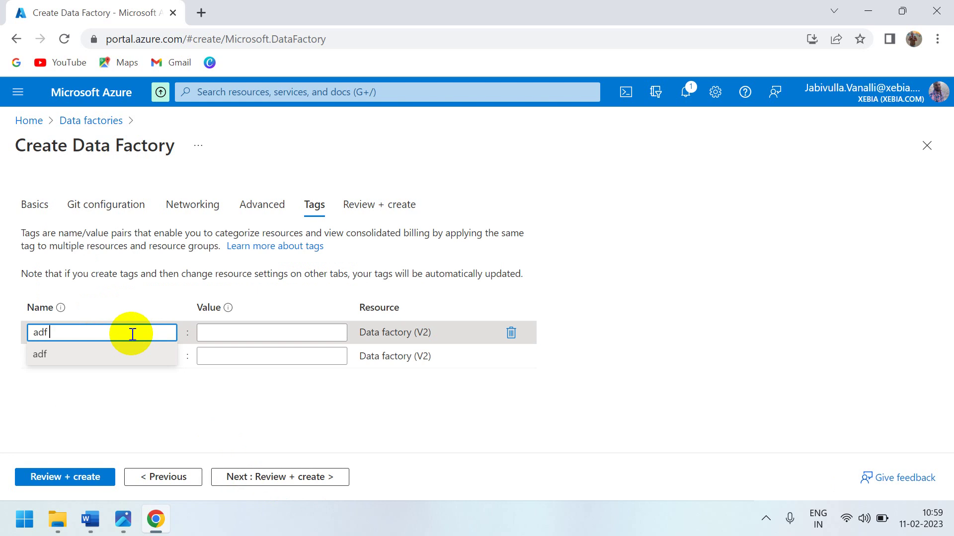
left_click(222, 334)
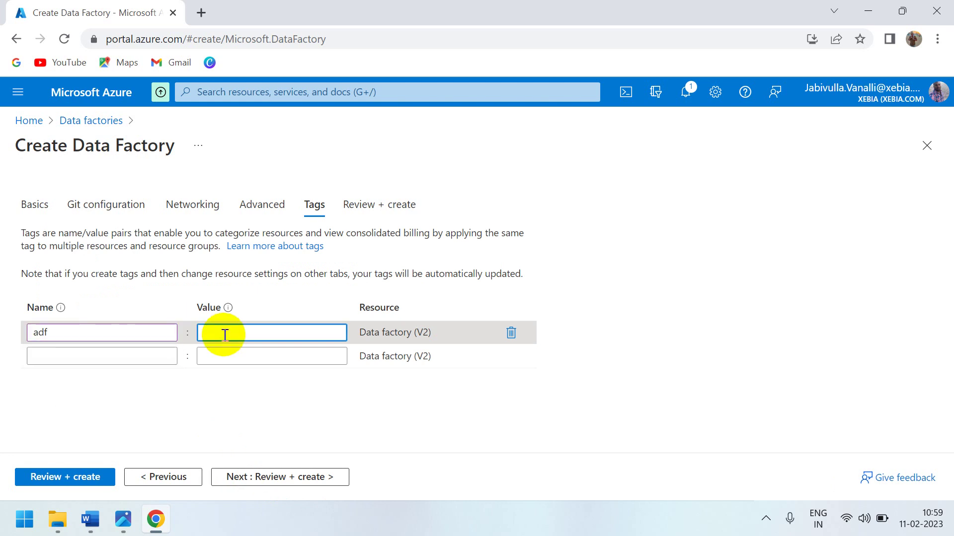
type("1")
left_click(177, 398)
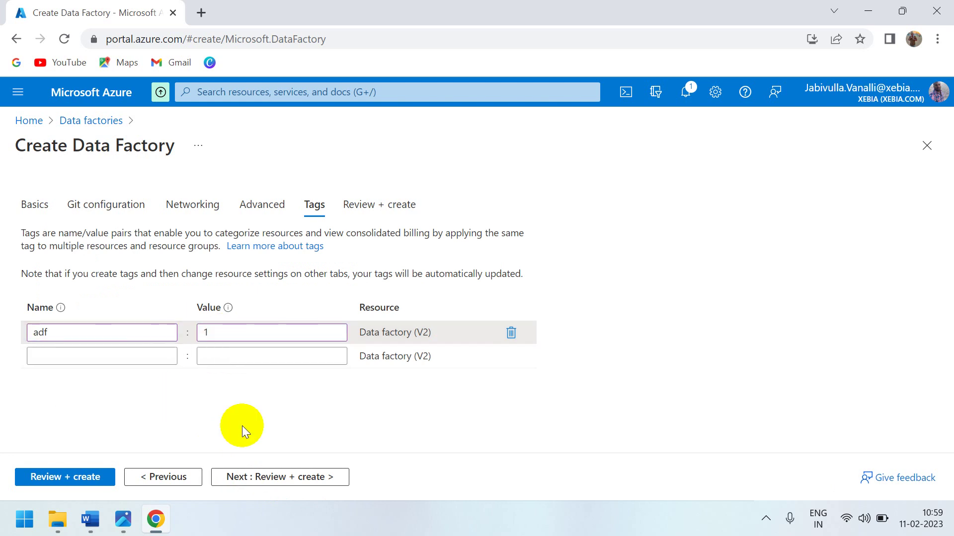
- Deploy the data factory from its final review and open the resource group resourcegroupjabi to check its resources
left_click(256, 478)
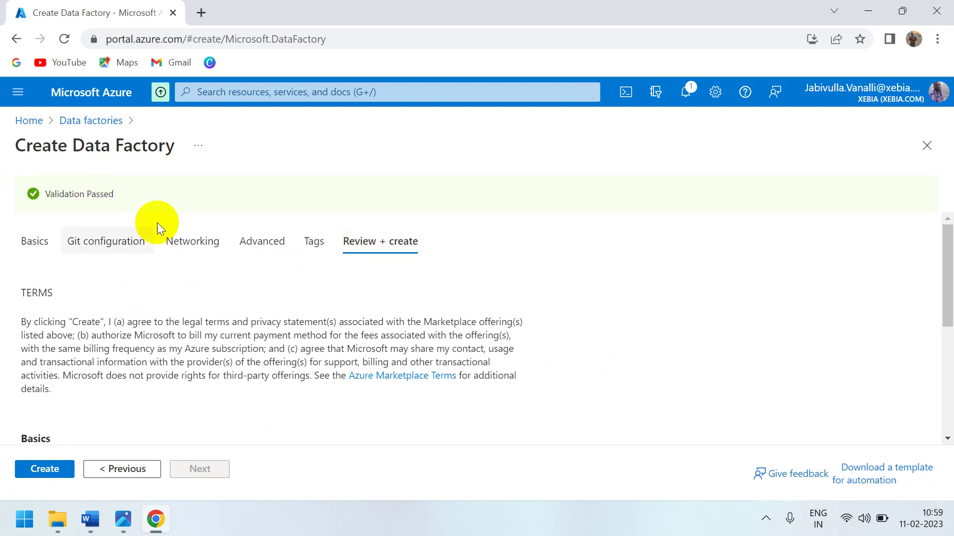
left_click(41, 471)
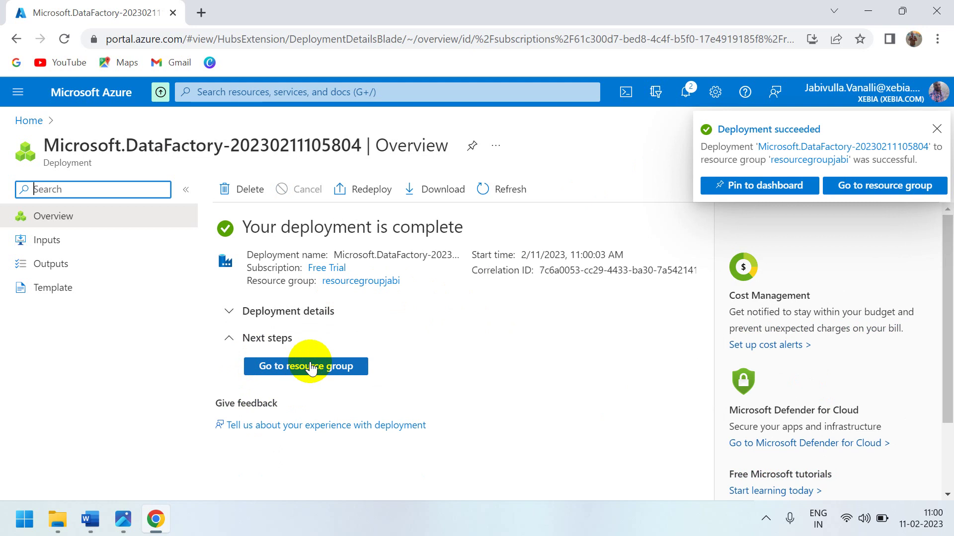
left_click(336, 367)
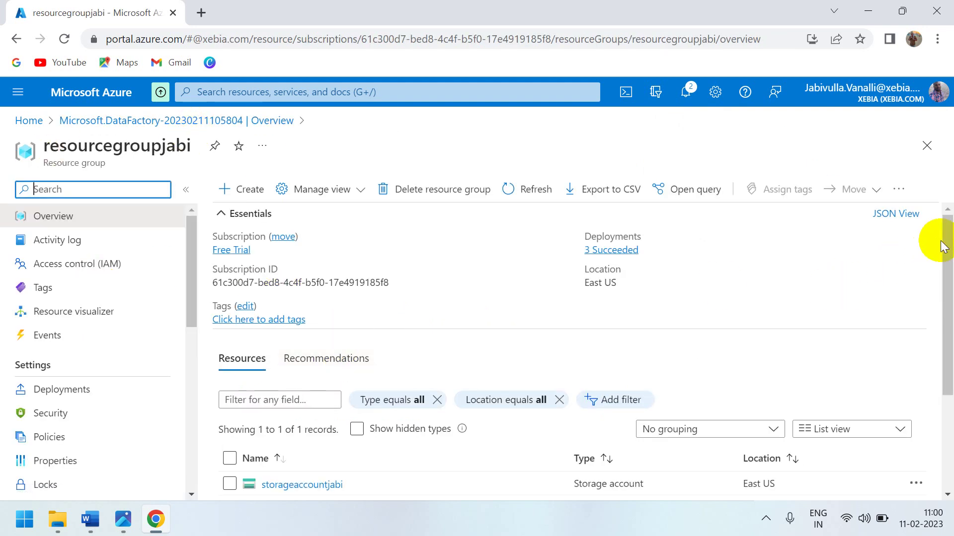
left_click_drag(945, 243, 940, 280)
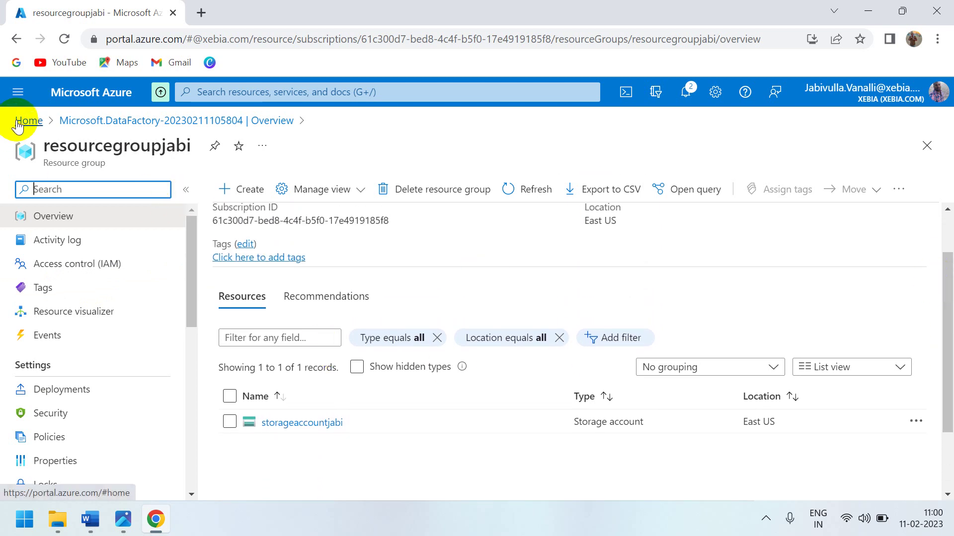
- Check the portal's recent resources and open the adfjabi data factory from the list of data factories
left_click(18, 123)
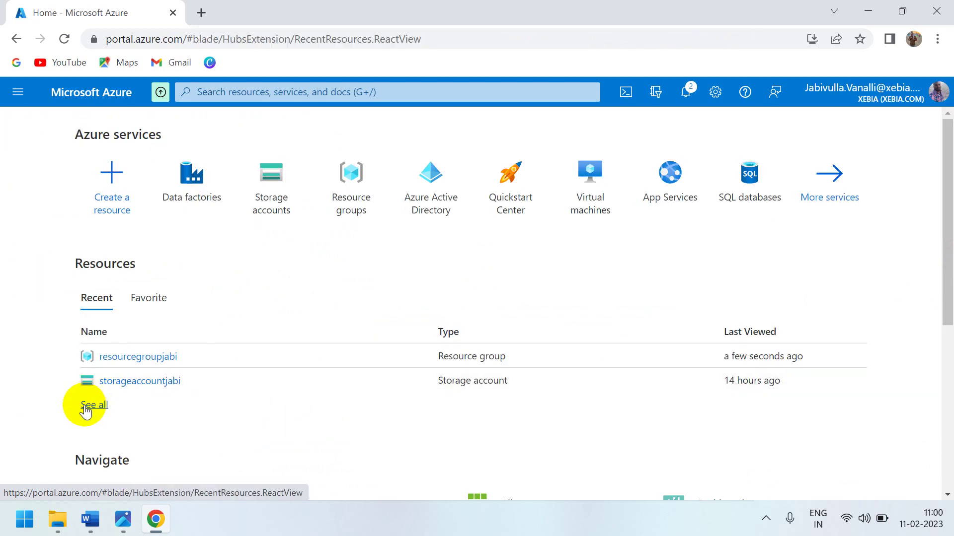
left_click(86, 409)
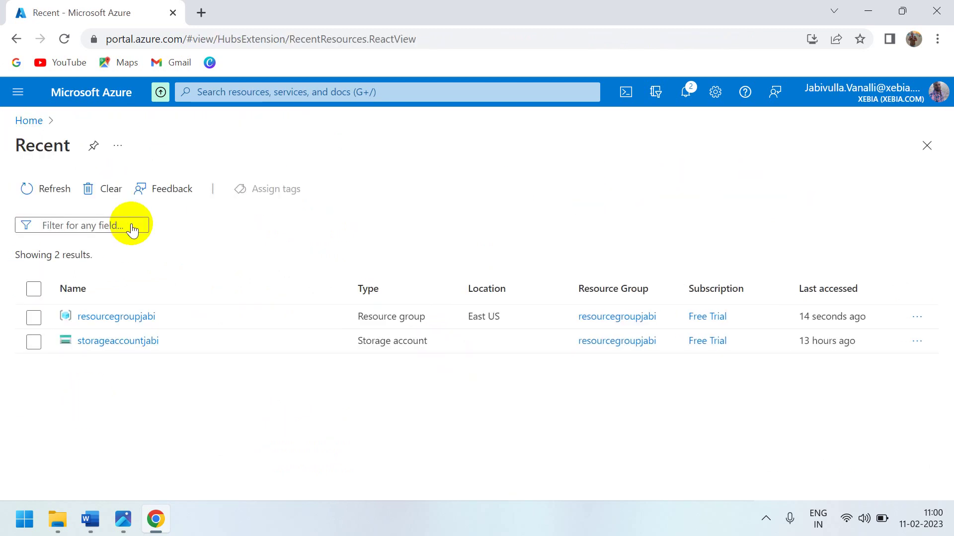
left_click(19, 123)
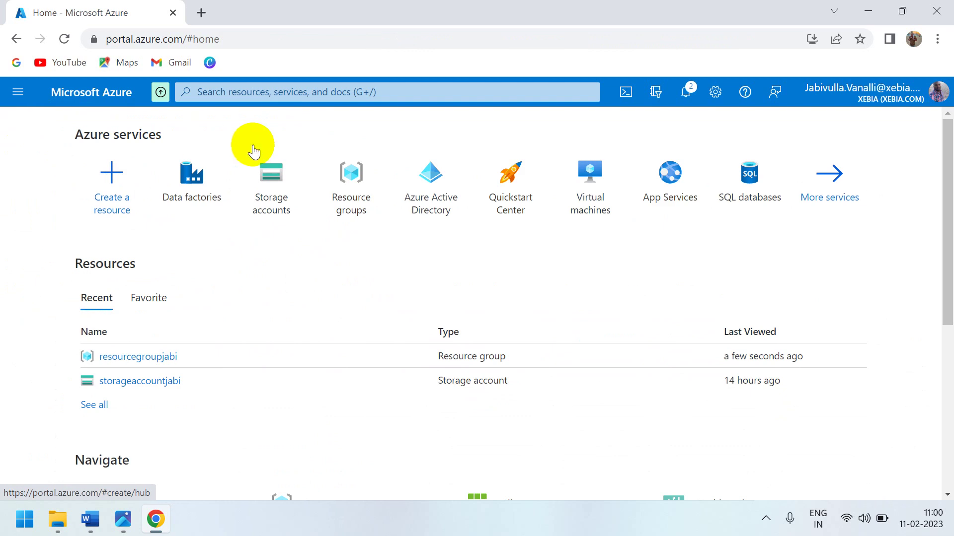
left_click(204, 179)
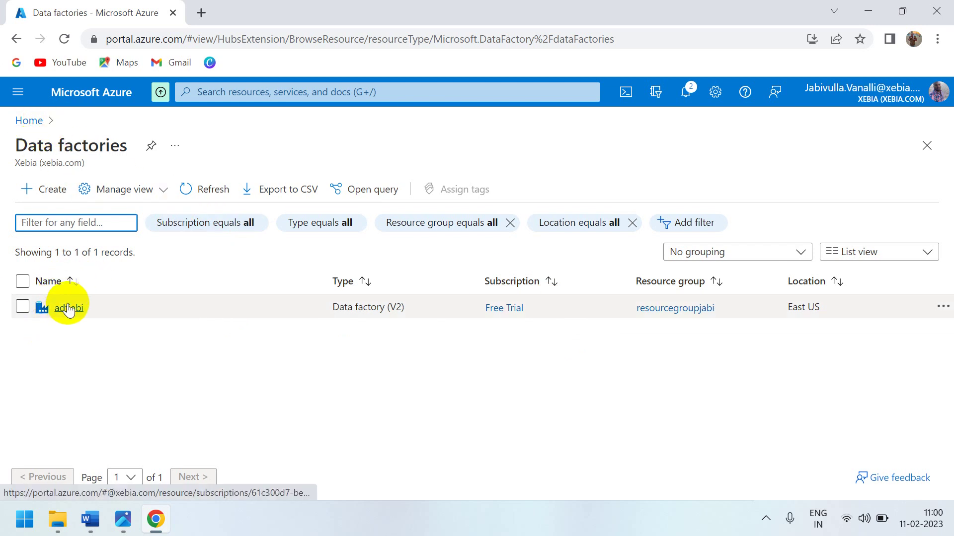
left_click(70, 308)
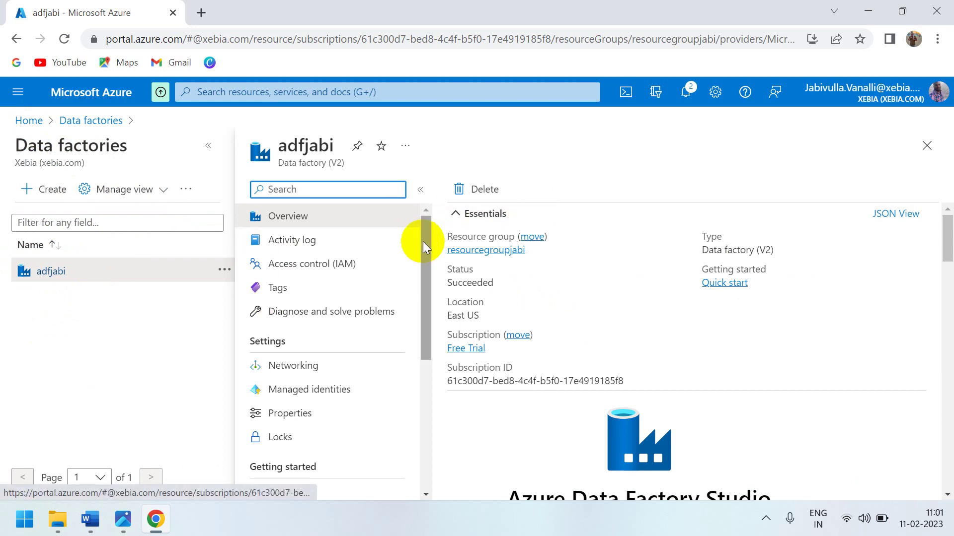
- Review the overview and monitoring sections of adfjabi and launch Azure Data Factory Studio for it
left_click_drag(425, 240, 433, 199)
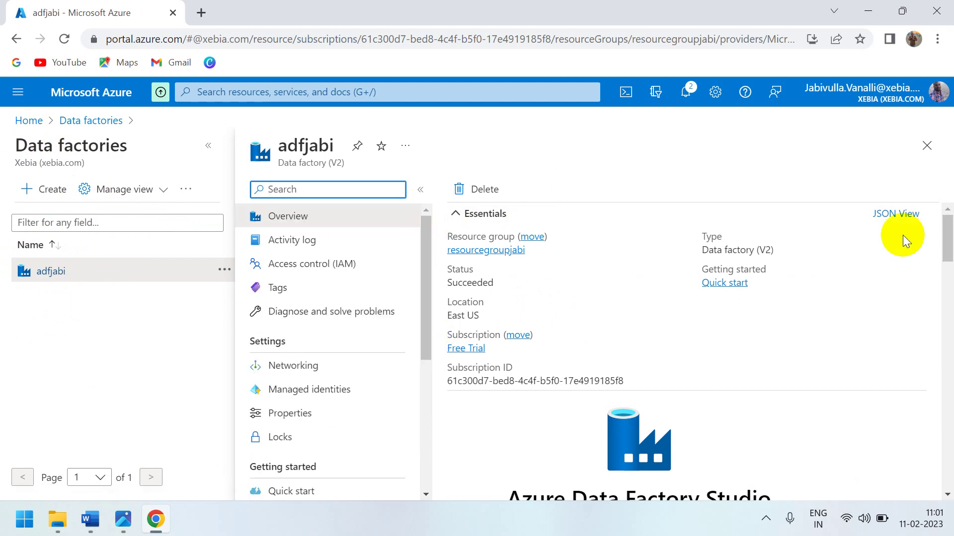
left_click_drag(949, 235, 950, 264)
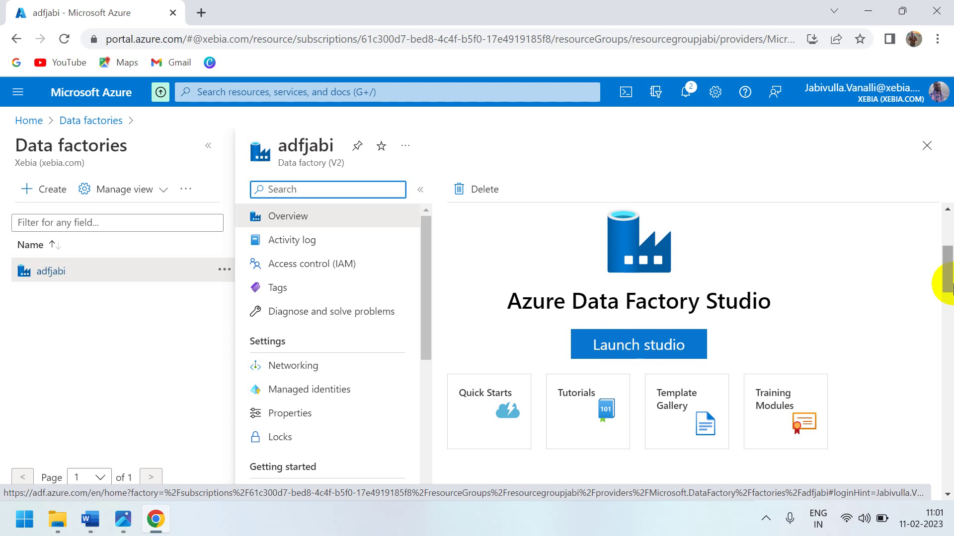
left_click_drag(946, 275, 944, 304)
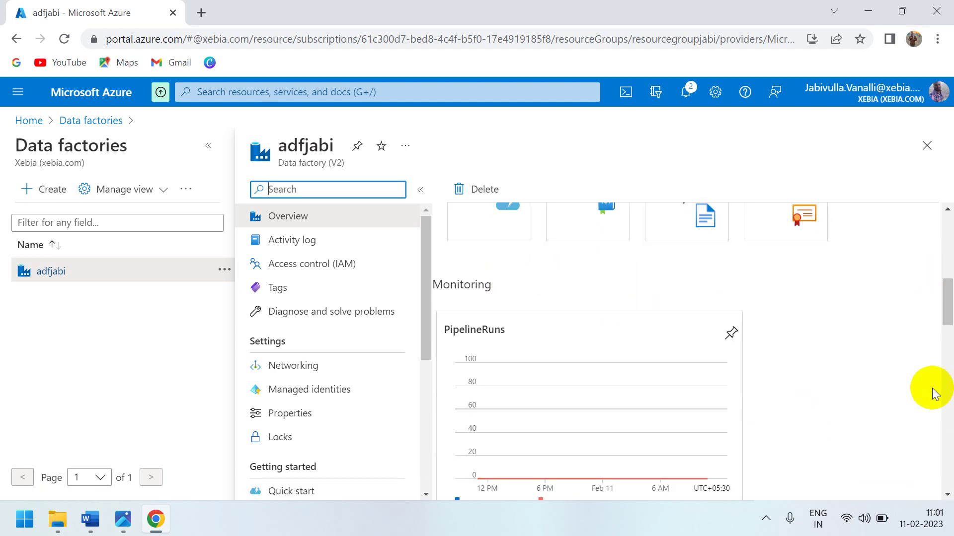
left_click_drag(949, 302, 949, 253)
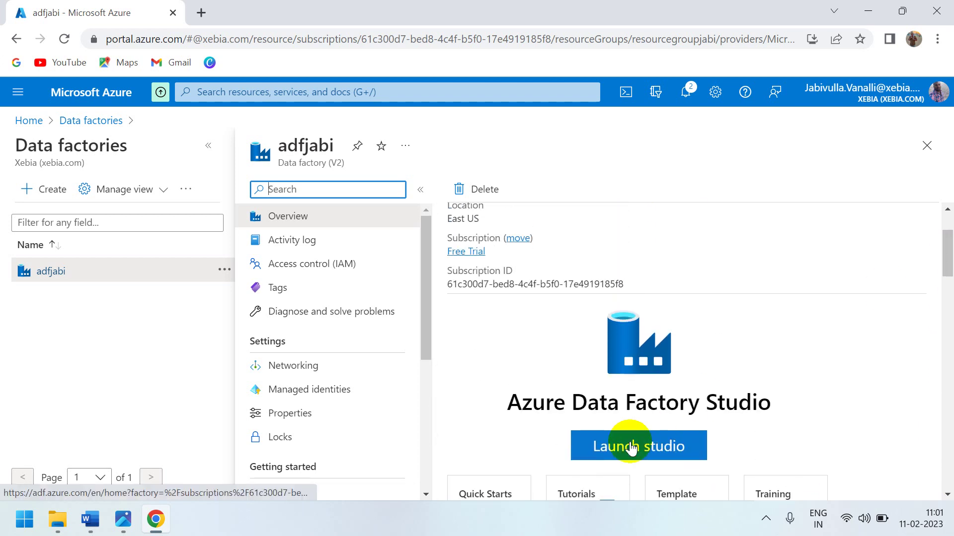
left_click(630, 447)
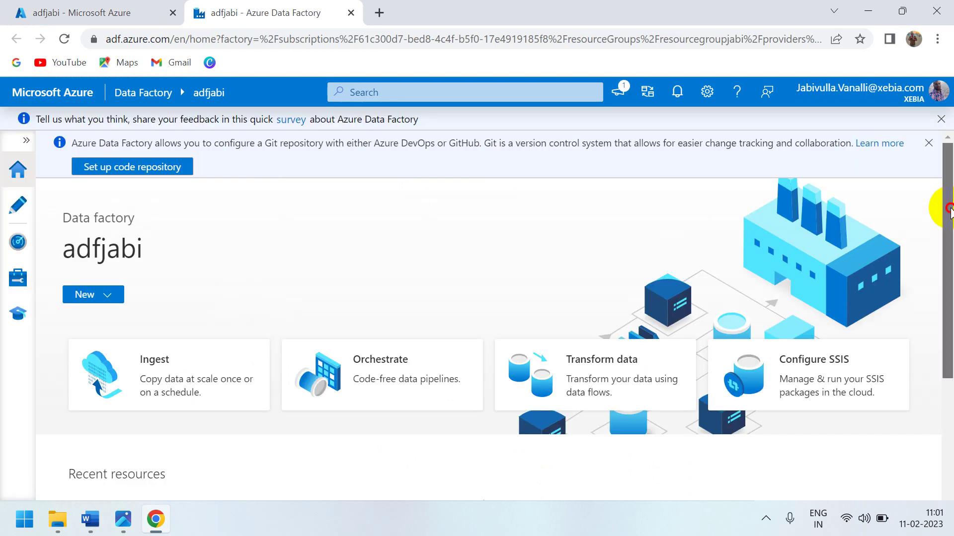
left_click_drag(947, 203, 947, 97)
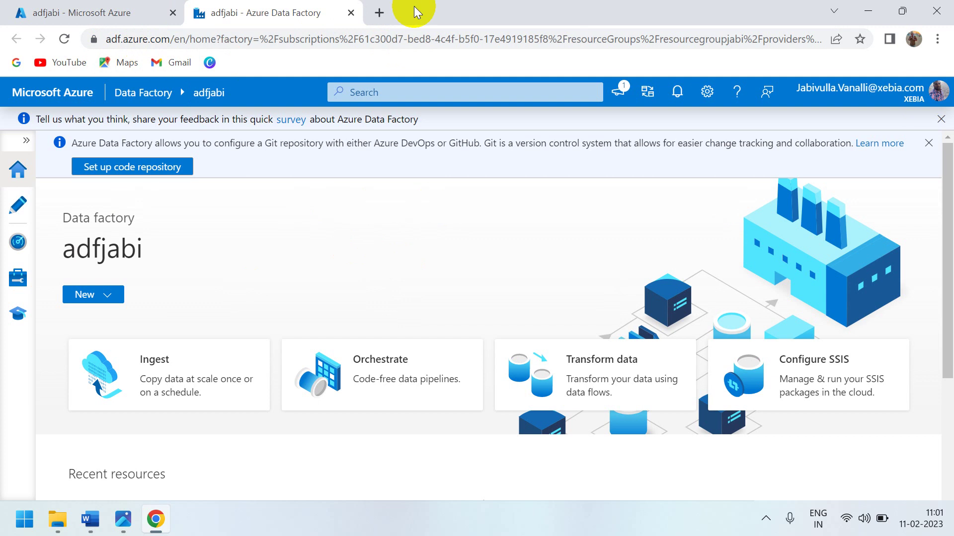
- Load adf.azure.com in a new browser tab and open the existing data factory adfjabi under the Free Trial subscription
left_click(138, 11)
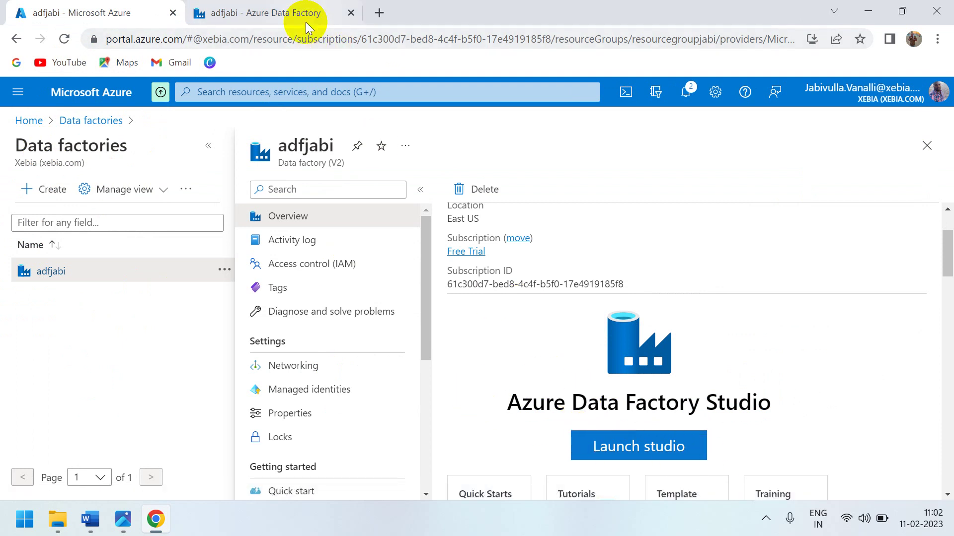
left_click(376, 17)
type("adf.azure.com")
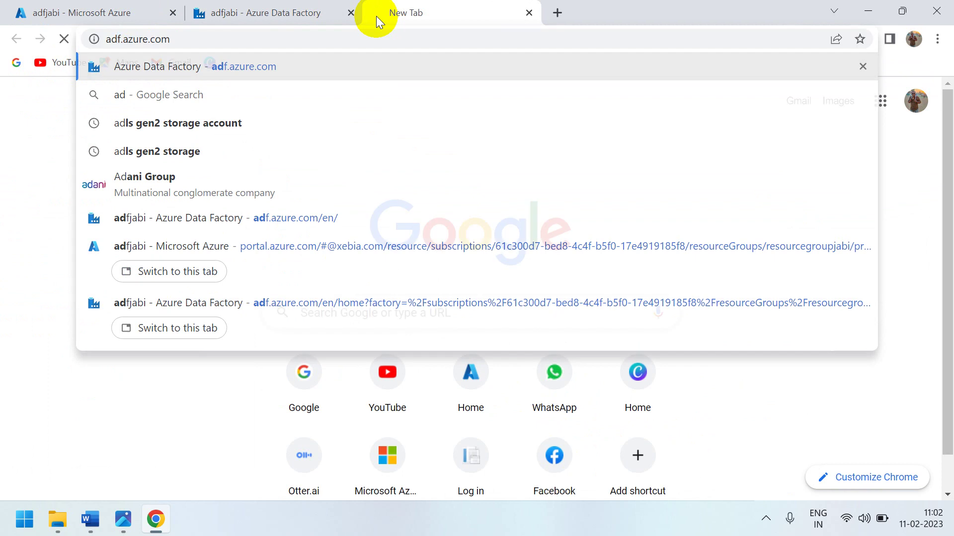
key("Return")
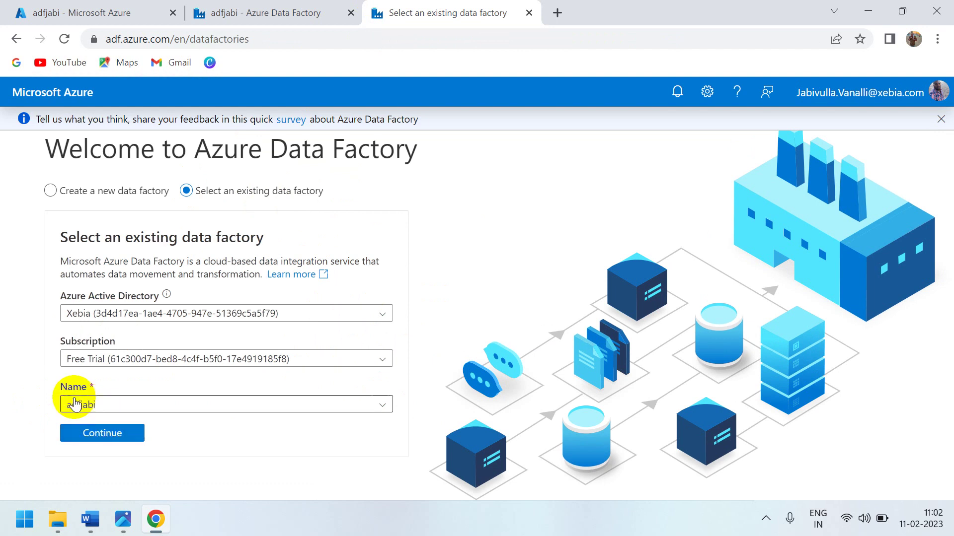
left_click(378, 405)
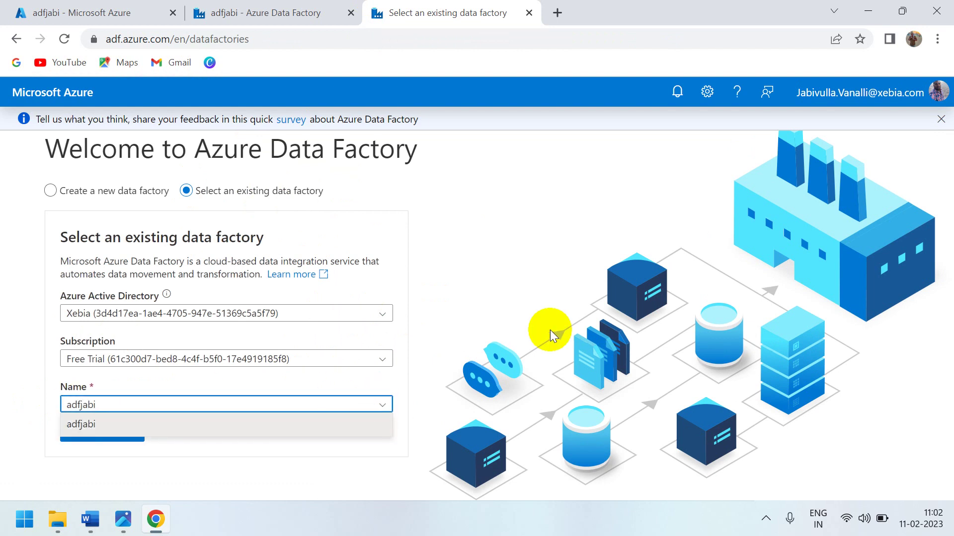
left_click(493, 247)
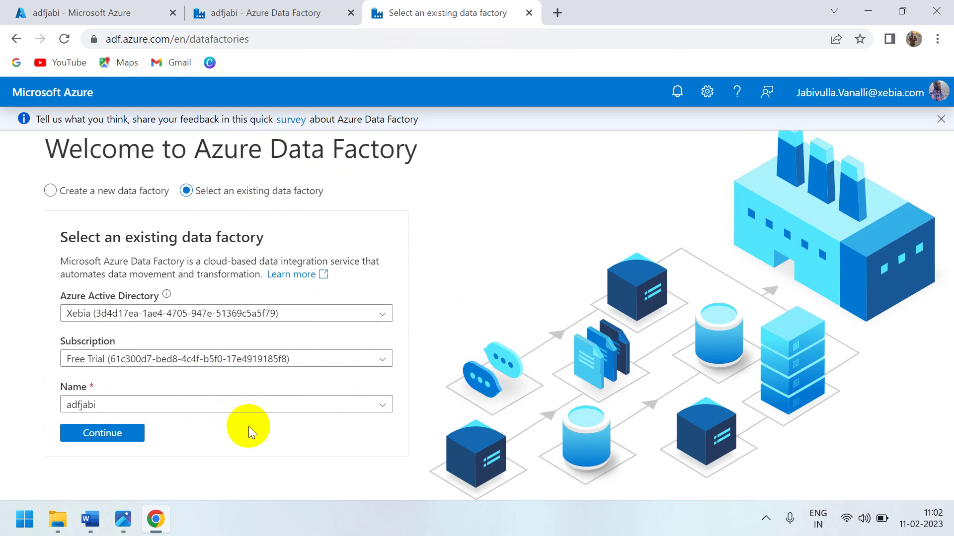
left_click(120, 435)
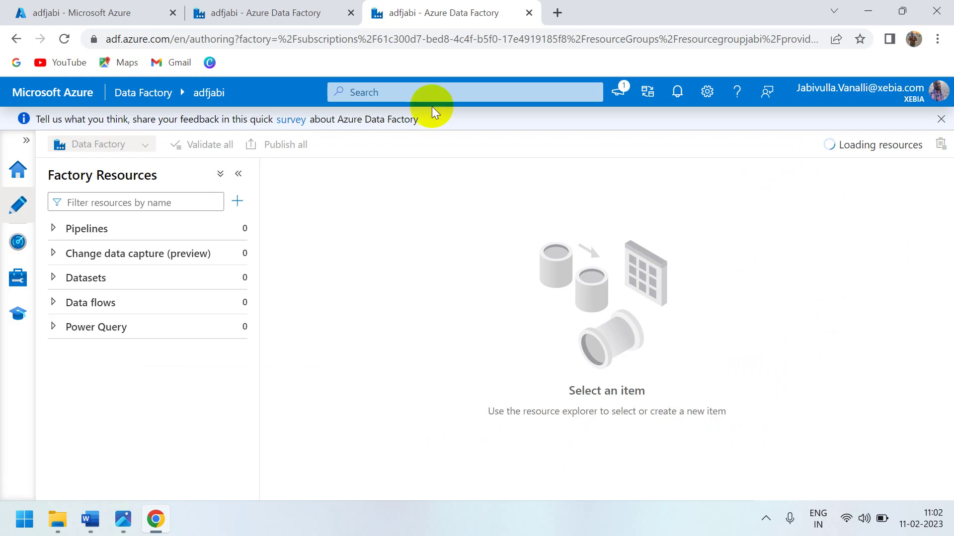
- Compare the studio home page of adfjabi with its authoring page across the two open browser tabs
left_click(300, 6)
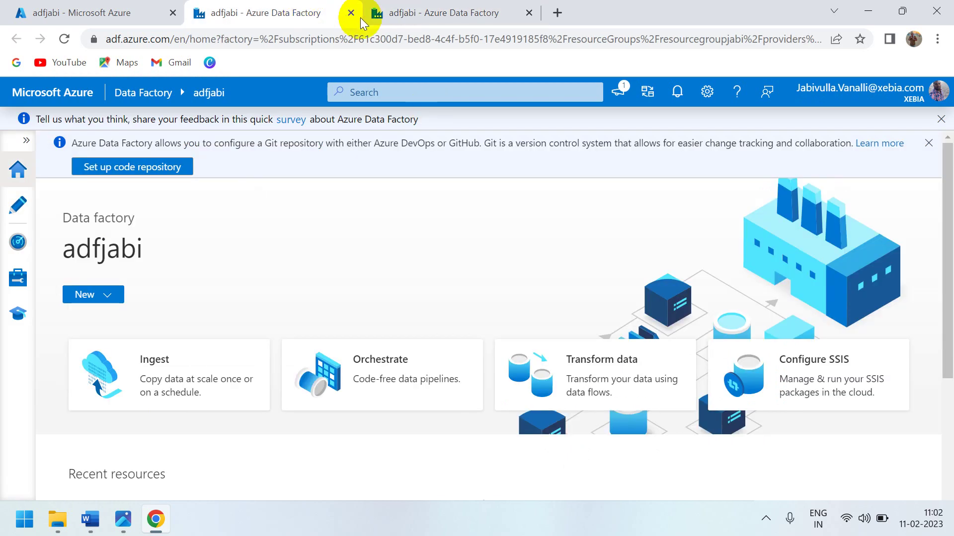
left_click(419, 20)
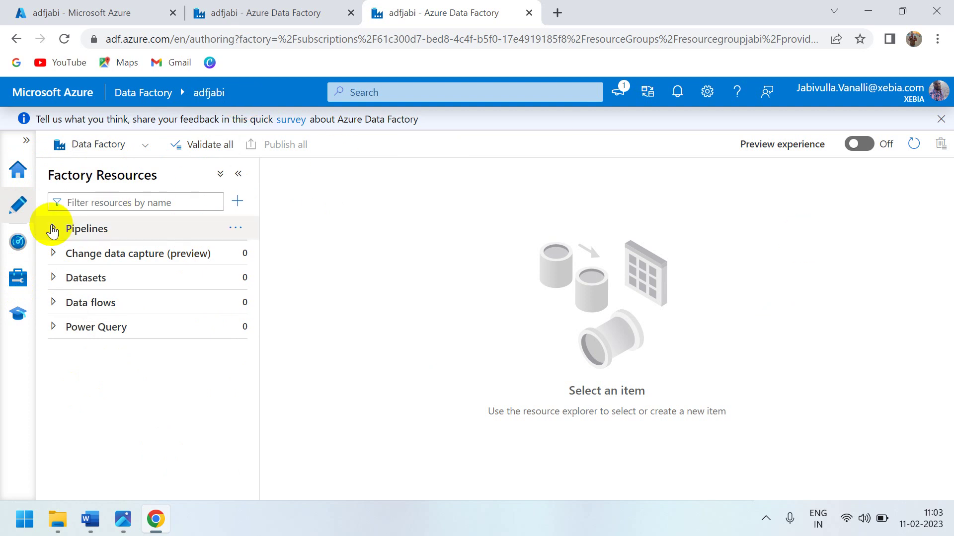
left_click(269, 6)
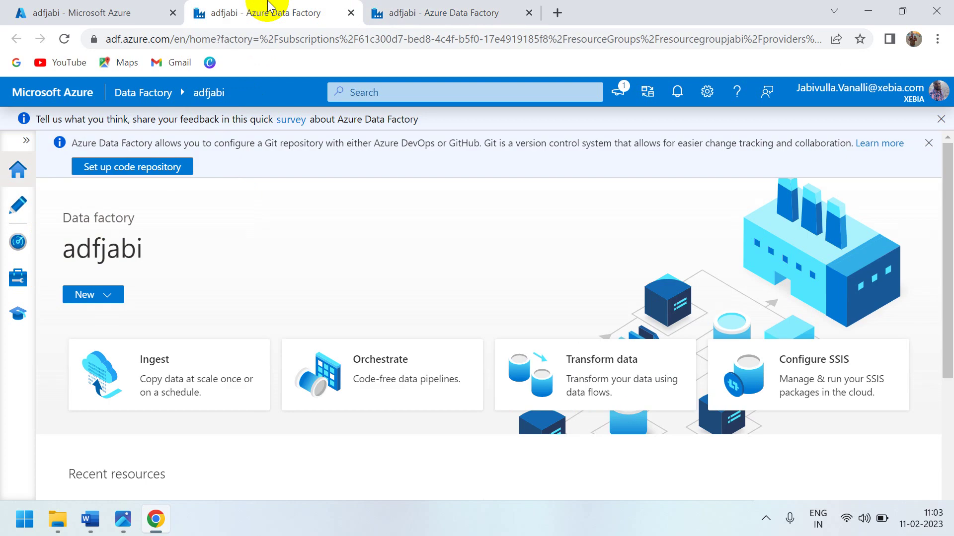
left_click_drag(948, 237, 937, 117)
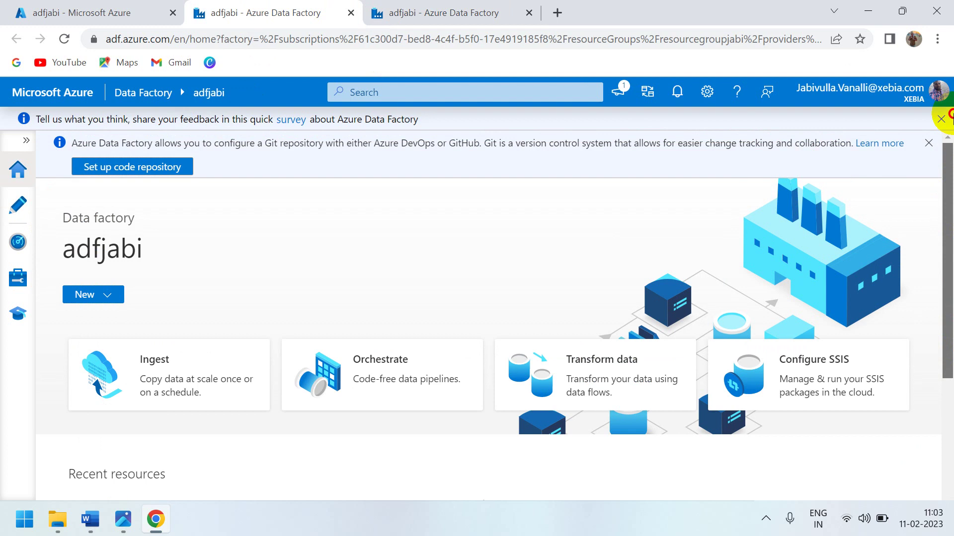
left_click(420, 14)
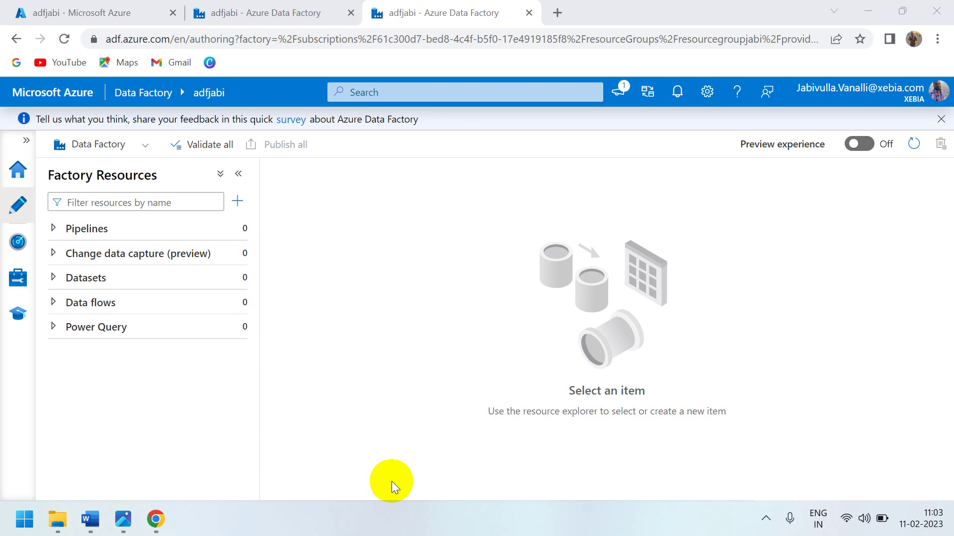
- Switch to the Photos app and advance from Class 05.jpeg to the Contact Us.jpg image
left_click(124, 524)
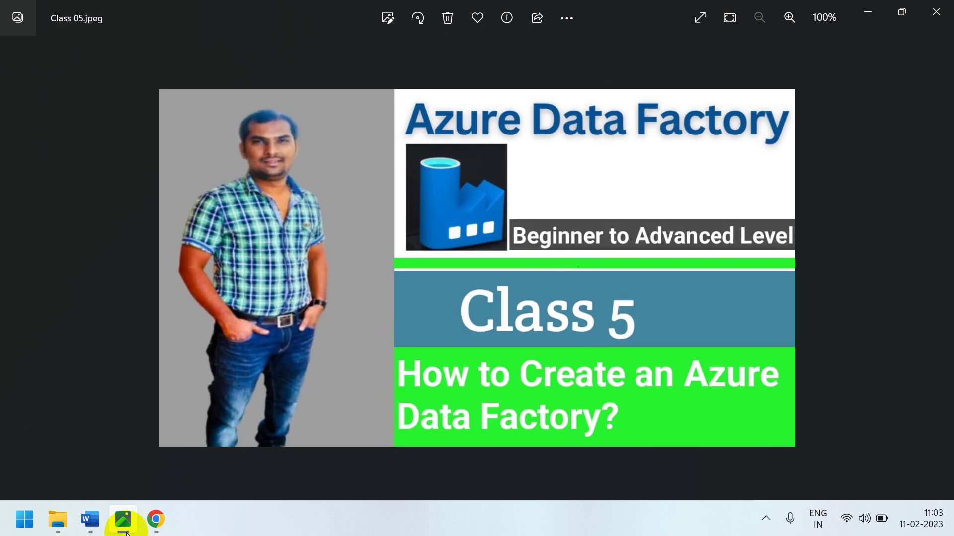
key("Right")
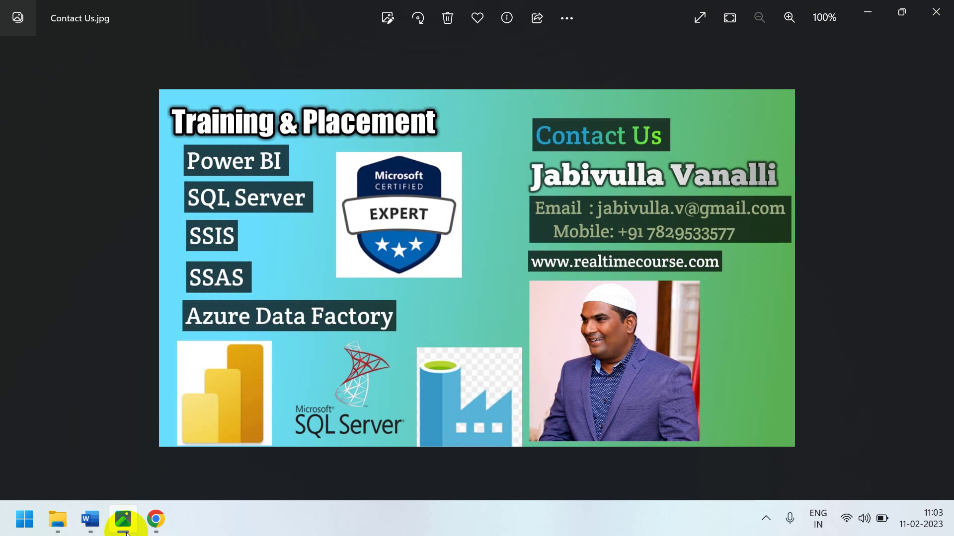